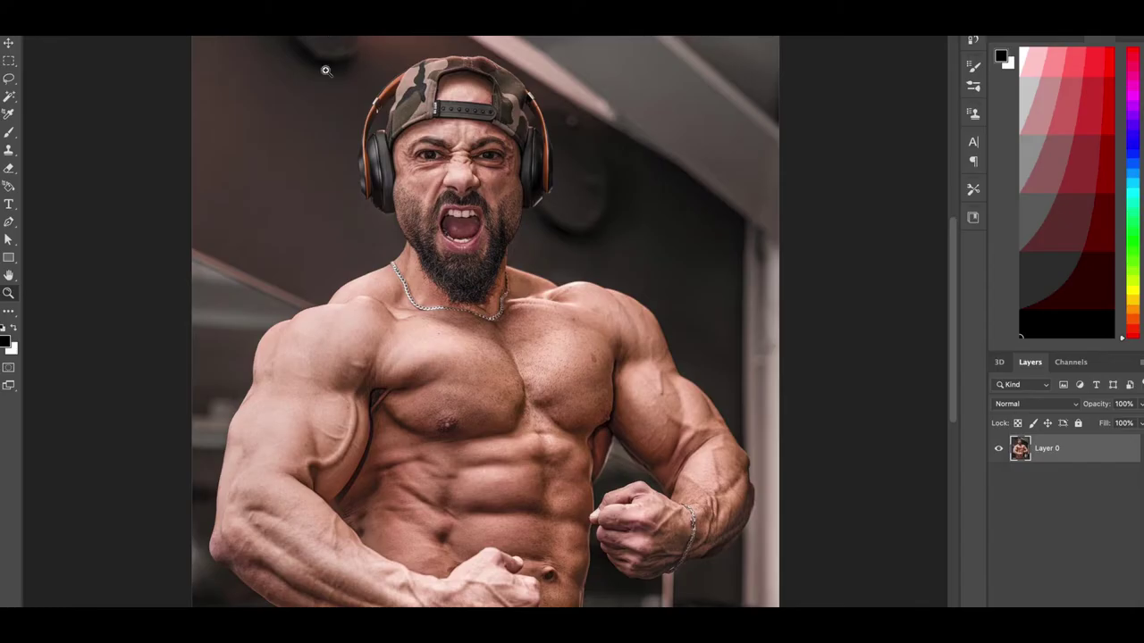
- Transform the bodybuilder photo layer to resize it on the transparent canvas
left_click_drag(326, 71, 540, 310)
scroll(540, 310, "up", 2)
key("ctrl+minus")
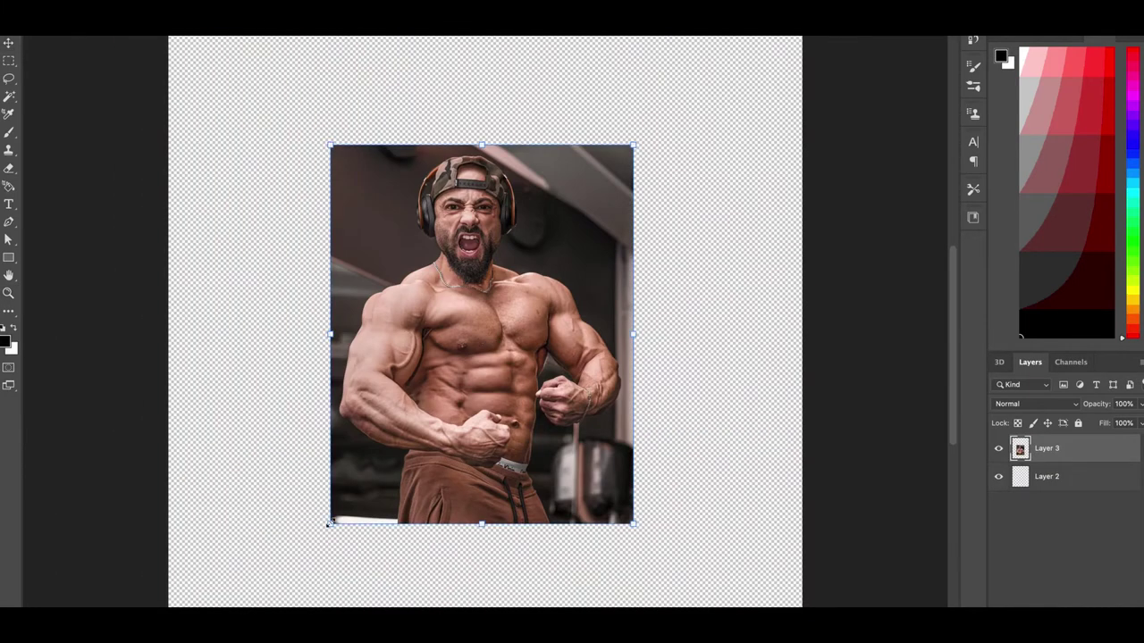
left_click_drag(329, 523, 688, 204)
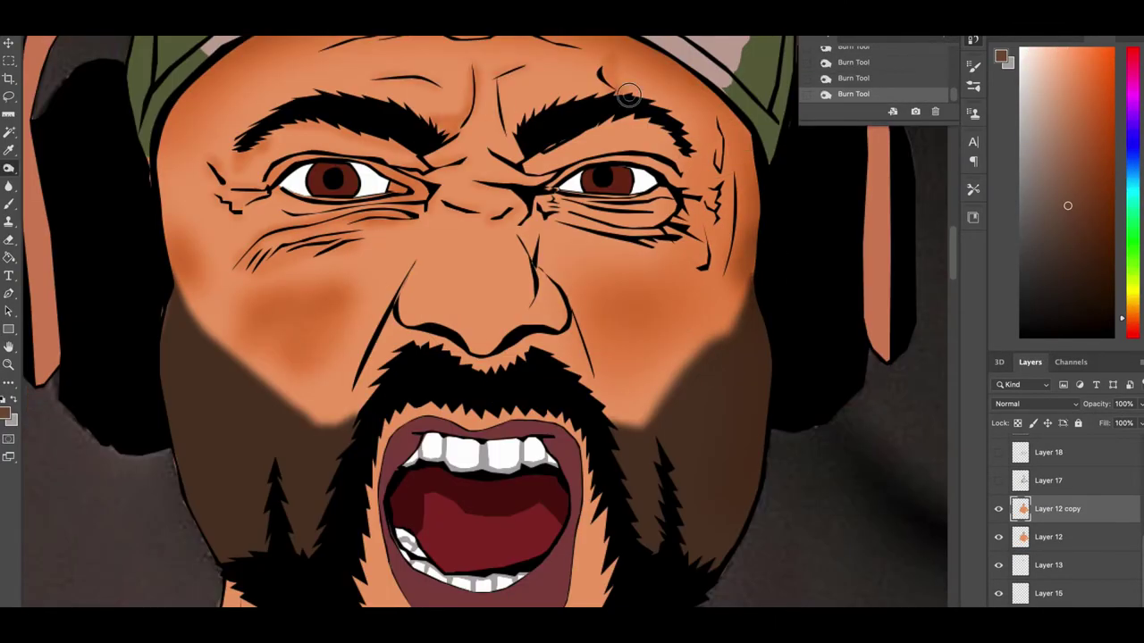
- Shade the illustrated face, torso and arms with Burn and Dodge strokes, and work on the highlights of the headphones
scroll(552, 161, "right", 2)
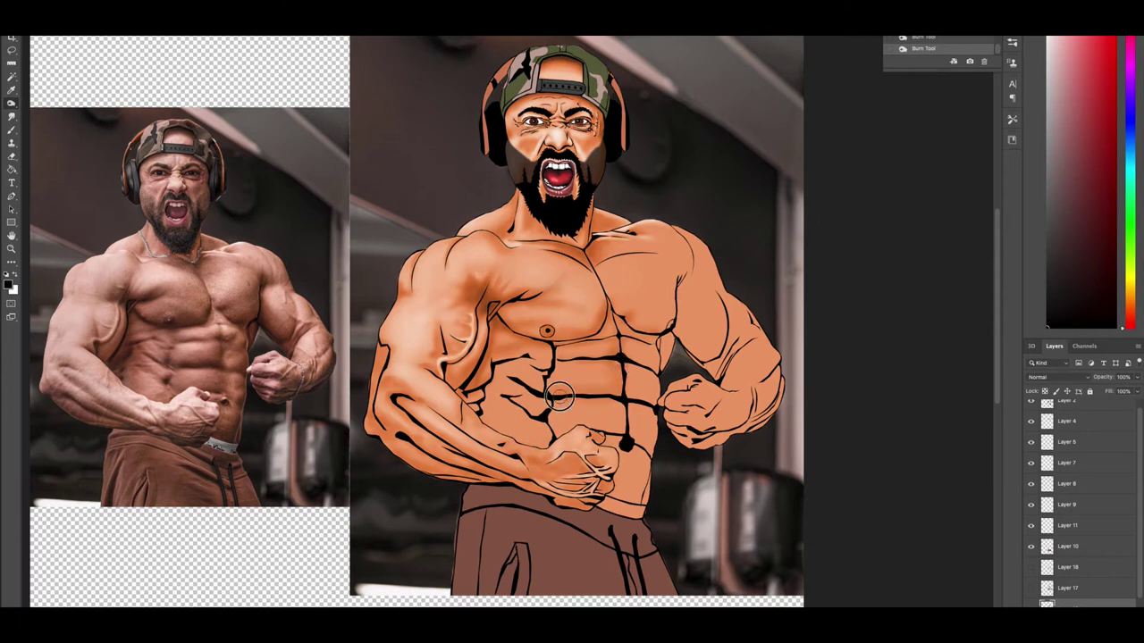
left_click_drag(559, 397, 615, 454)
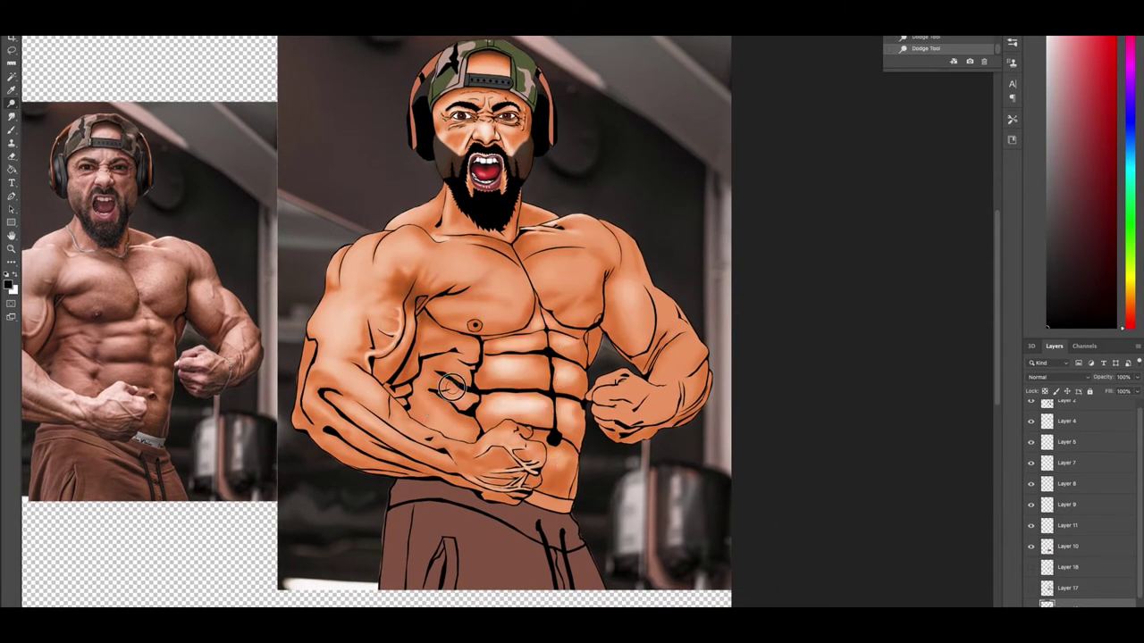
scroll(472, 312, "right", 1)
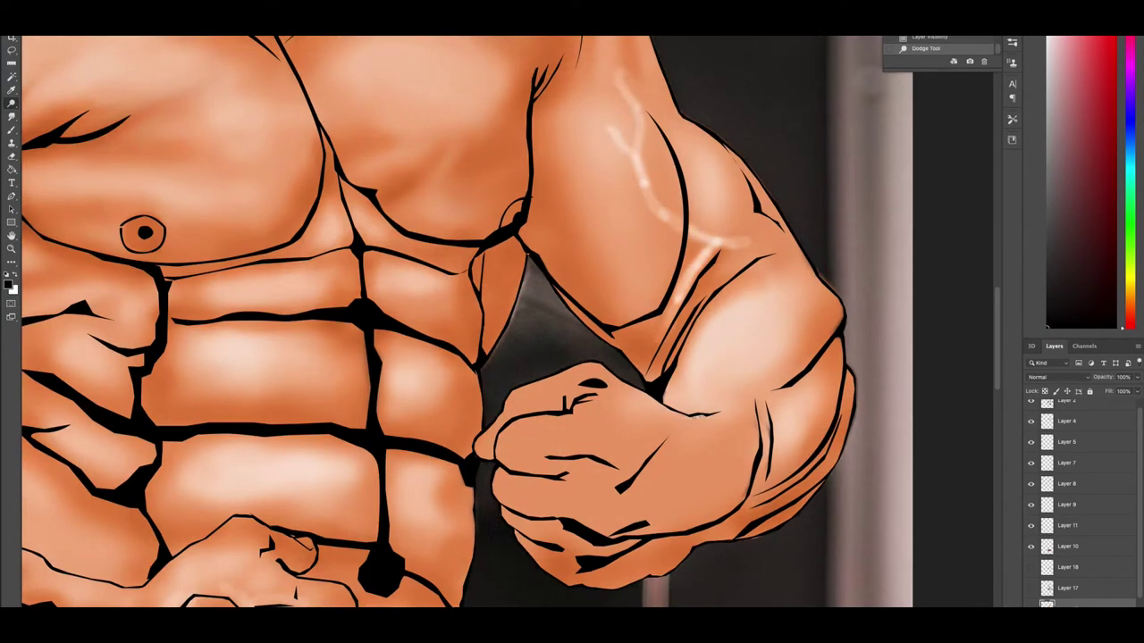
scroll(744, 413, "right", 2)
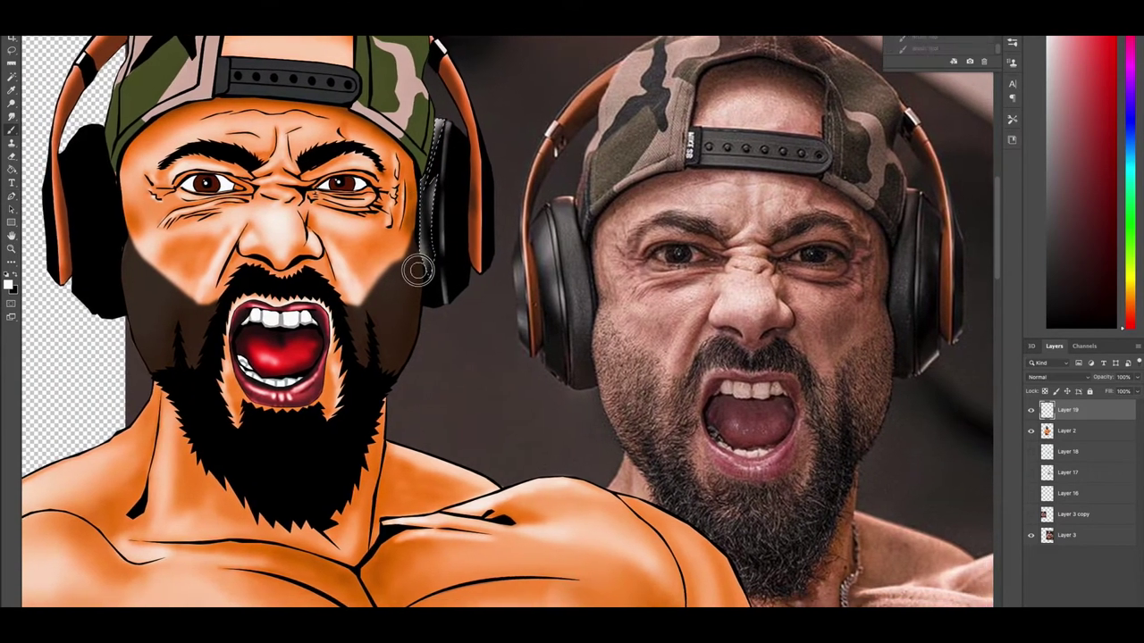
right_click(417, 144)
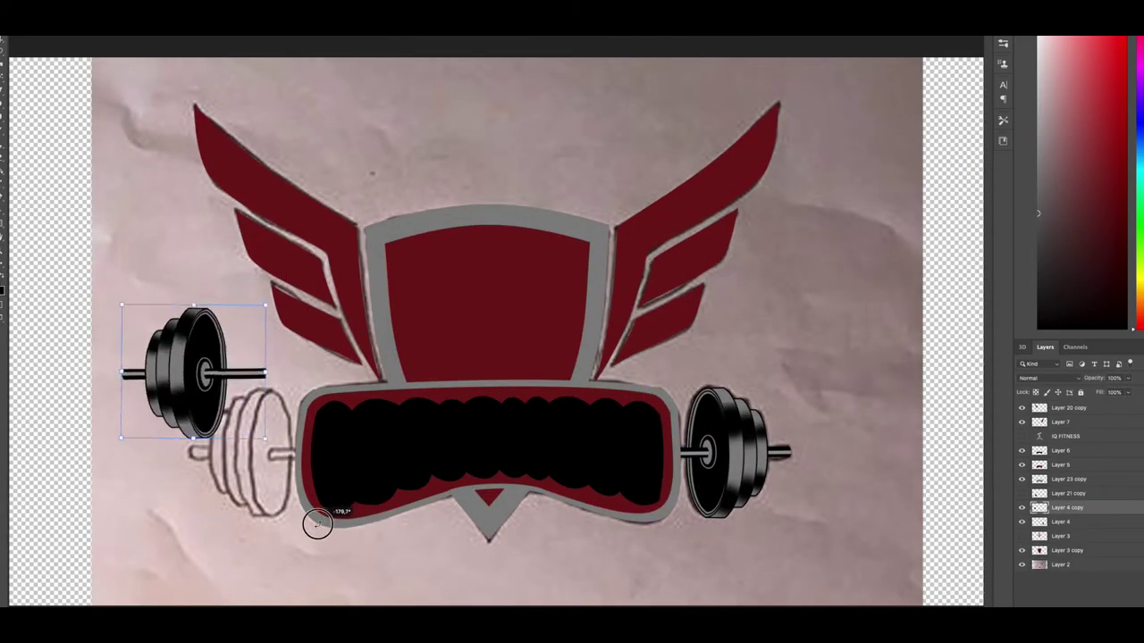
- Place the copied dumbbell over the left sketched dumbbell and hide only the paper sketch layer
left_click_drag(237, 332, 304, 411)
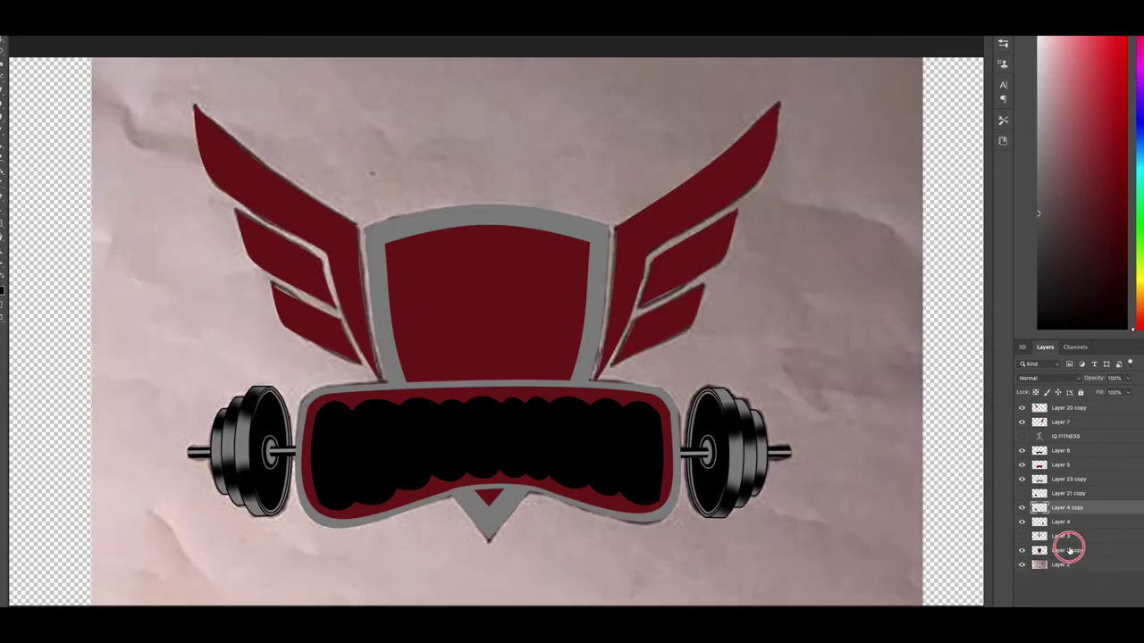
left_click_drag(1023, 409, 1022, 555)
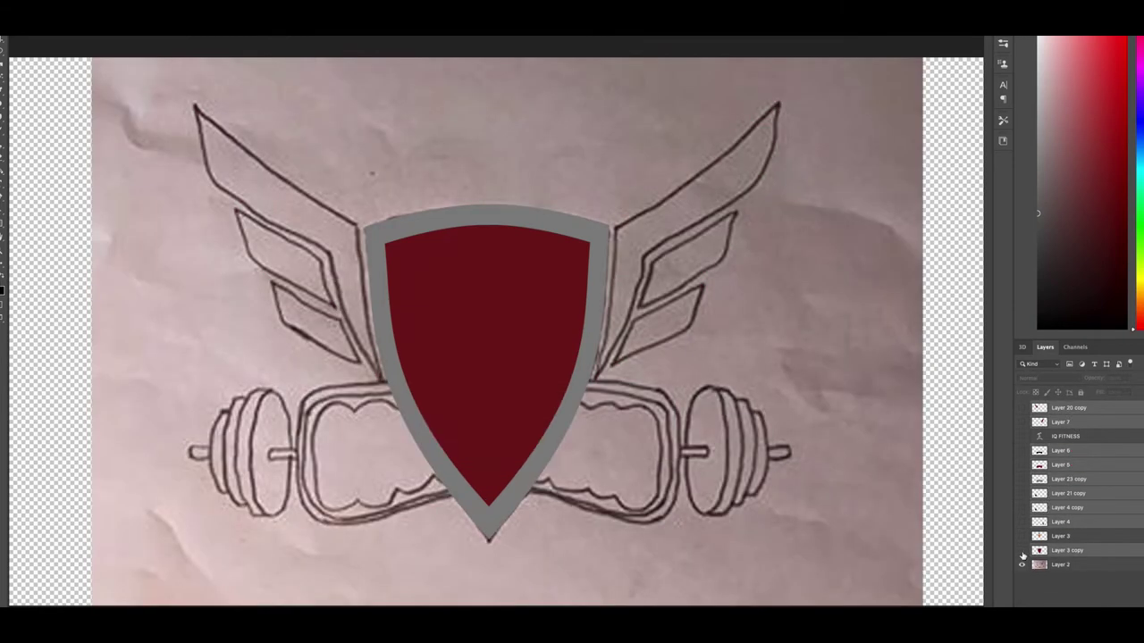
left_click_drag(1023, 517, 1023, 407)
left_click(1022, 565)
- Add the text "IQ FITNESS" and centre it over the black banner
left_click(622, 451)
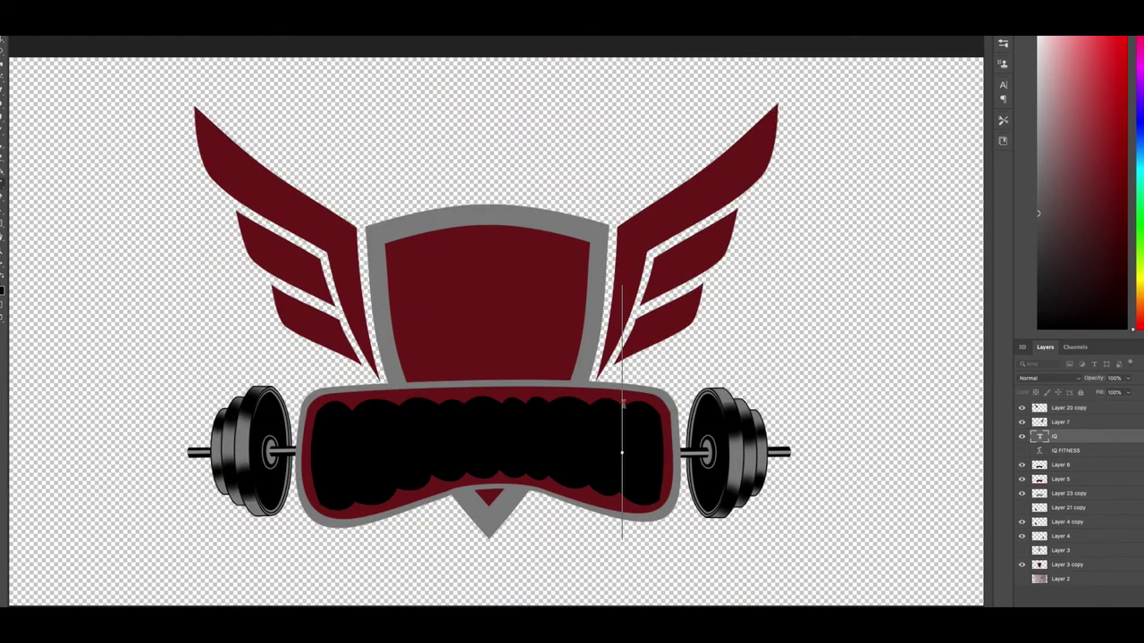
type("IQ FITNESS")
left_click_drag(623, 403, 483, 455)
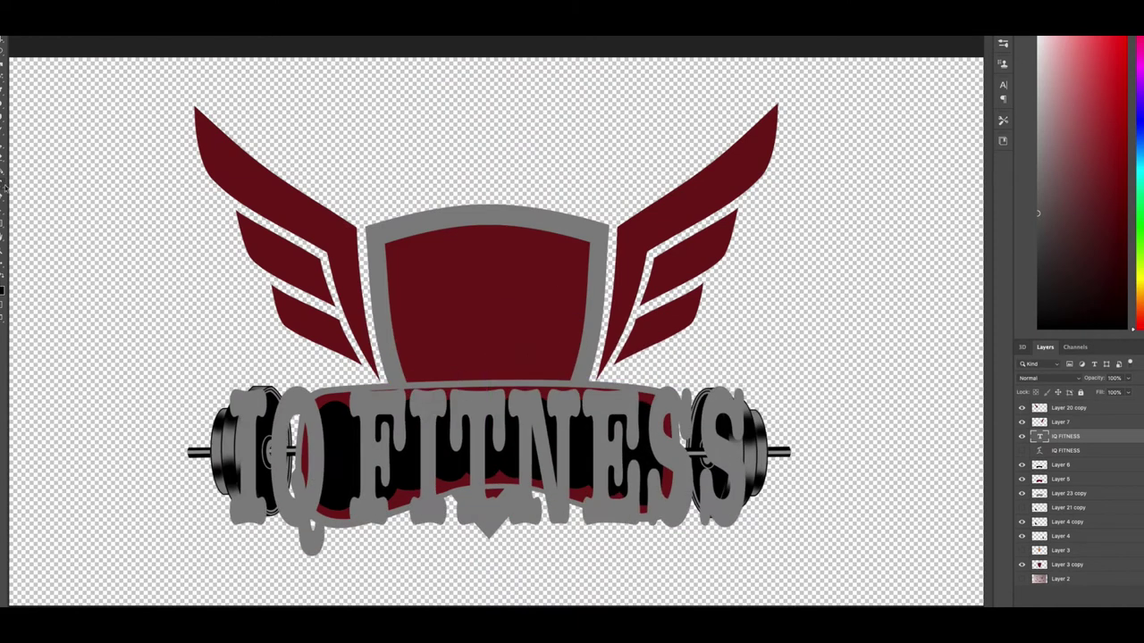
- Warp the IQ FITNESS text with the Arc Lower style and a horizontal bend of -24%
left_click(536, 272)
left_click(519, 295)
left_click_drag(553, 323, 504, 323)
left_click_drag(546, 256, 870, 186)
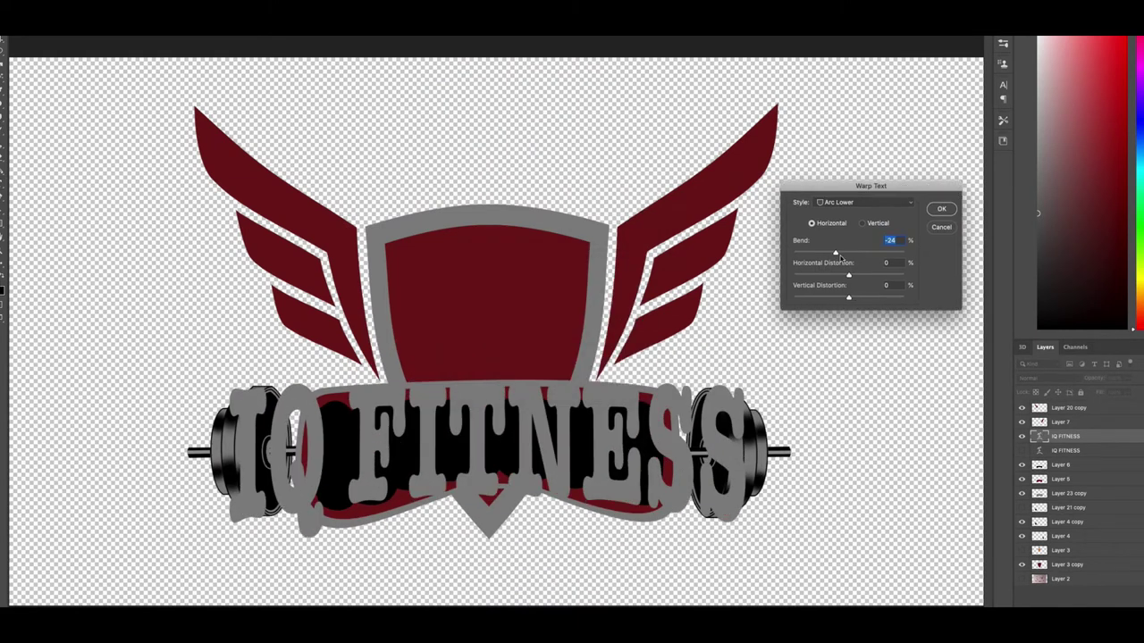
left_click(940, 209)
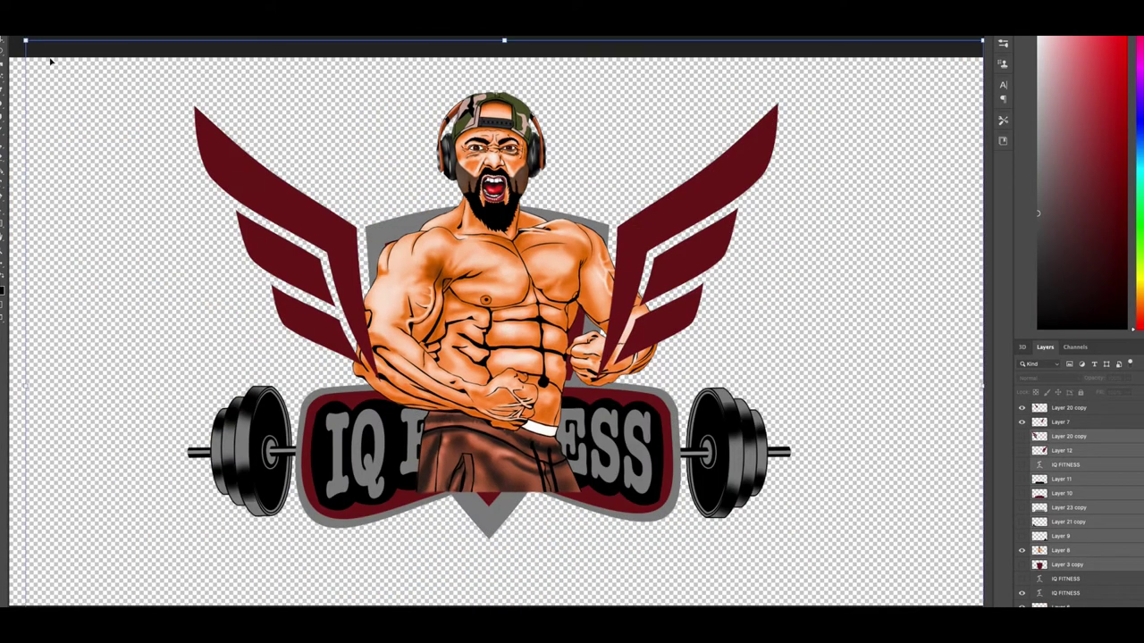
- Scale down the bodybuilder illustration and position it inside the shield above the banner
mouse_move(491, 295)
left_mouse_down()
mouse_move(638, 384)
mouse_move(486, 295)
left_mouse_up()
key("Return")
scroll(1099, 583, "down", 2)
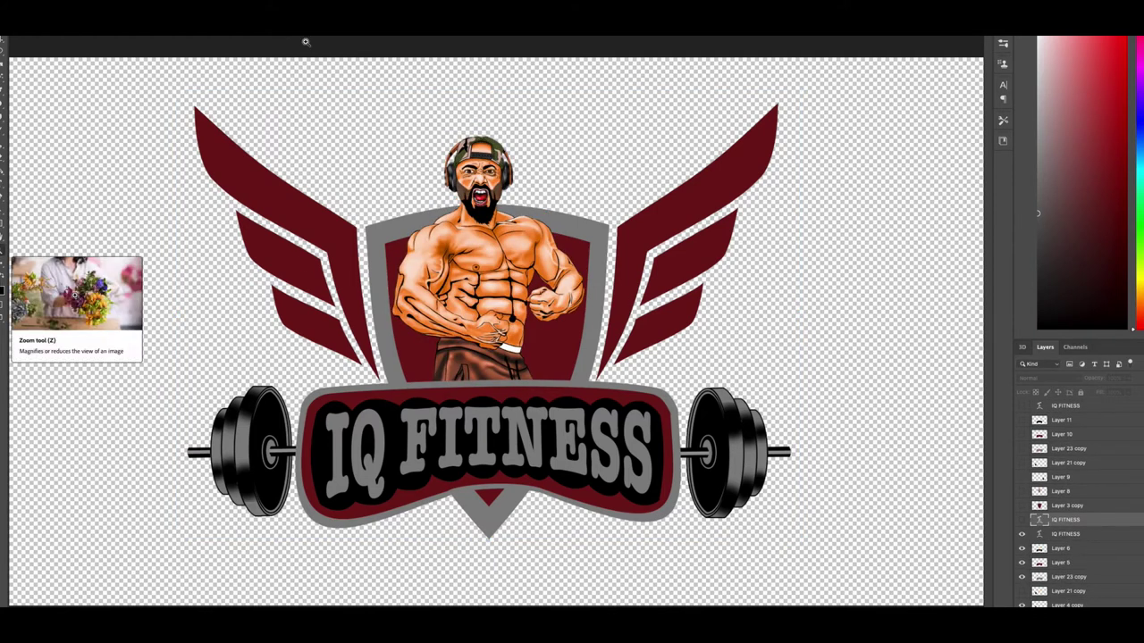
- Examine the assembled logo, checking the bodybuilder, shield, wings and banner up close and as a whole
scroll(518, 376, "up", 4)
scroll(518, 375, "left", 2)
scroll(517, 376, "up", 6)
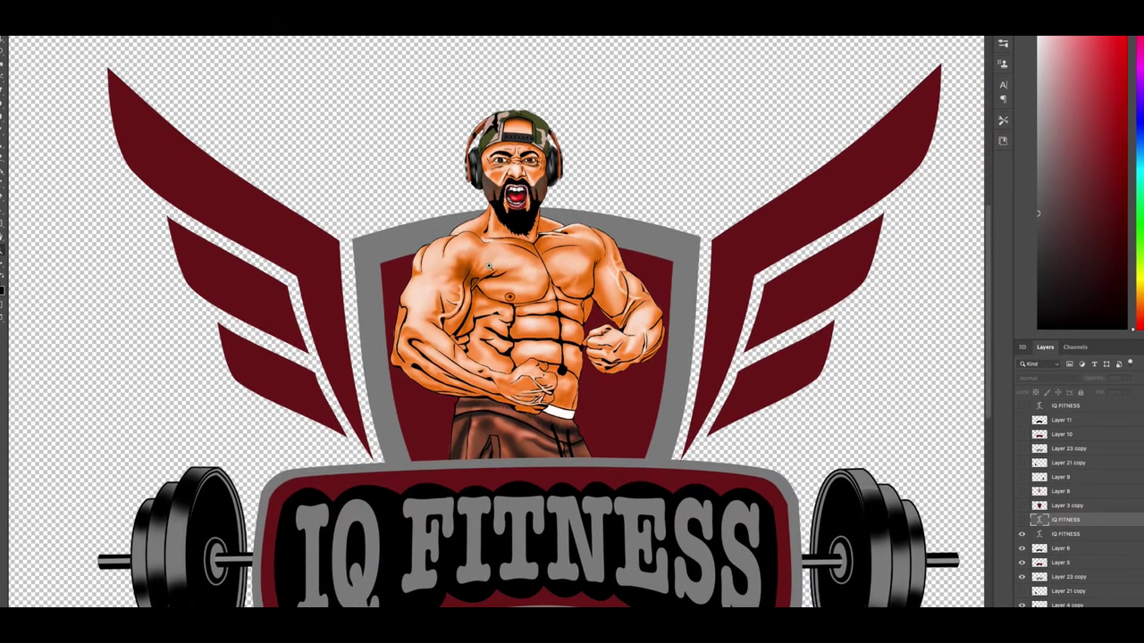
scroll(464, 569, "down", 10)
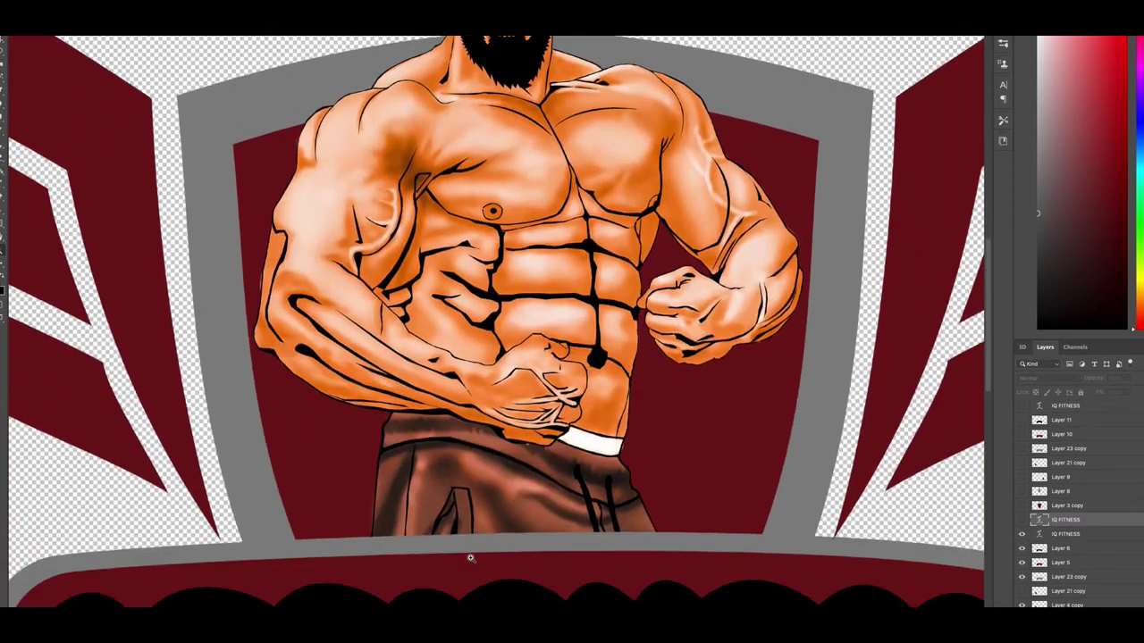
scroll(497, 322, "down", 10)
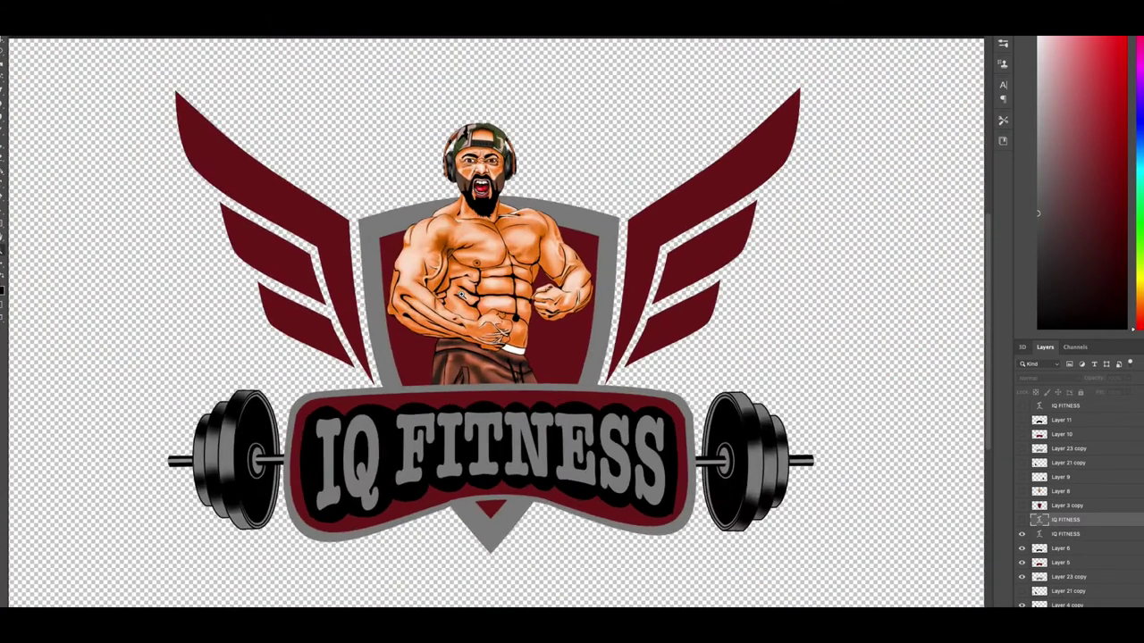
scroll(497, 321, "up", 2)
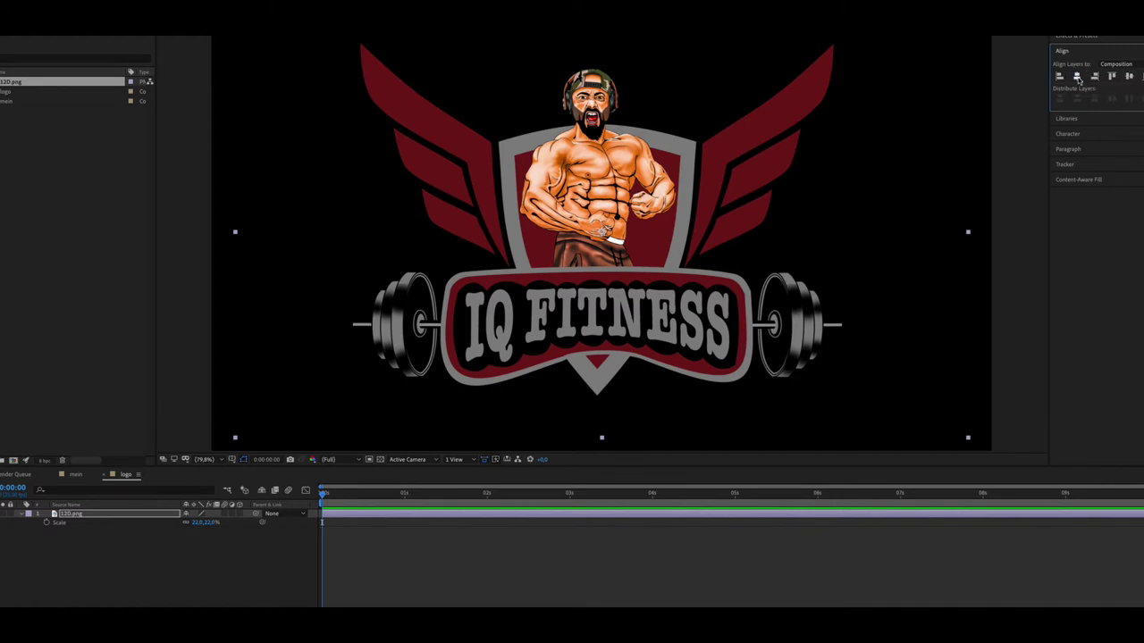
- Switch to After Effects and adjust the logo image's position in the logo composition
left_click_drag(588, 182, 587, 186)
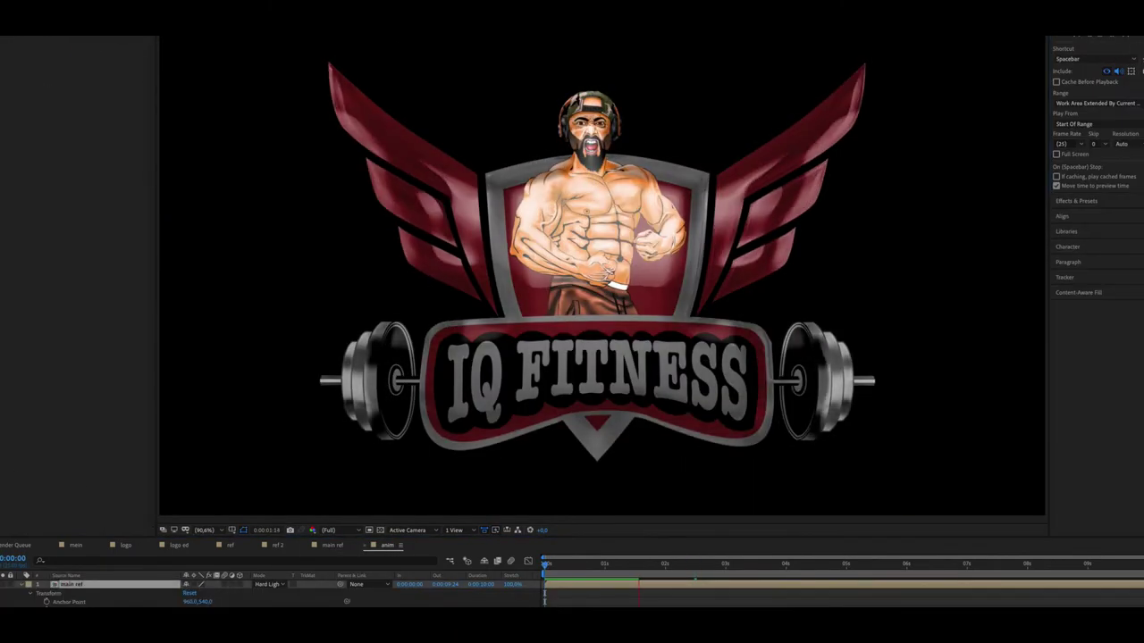
left_click(10, 168)
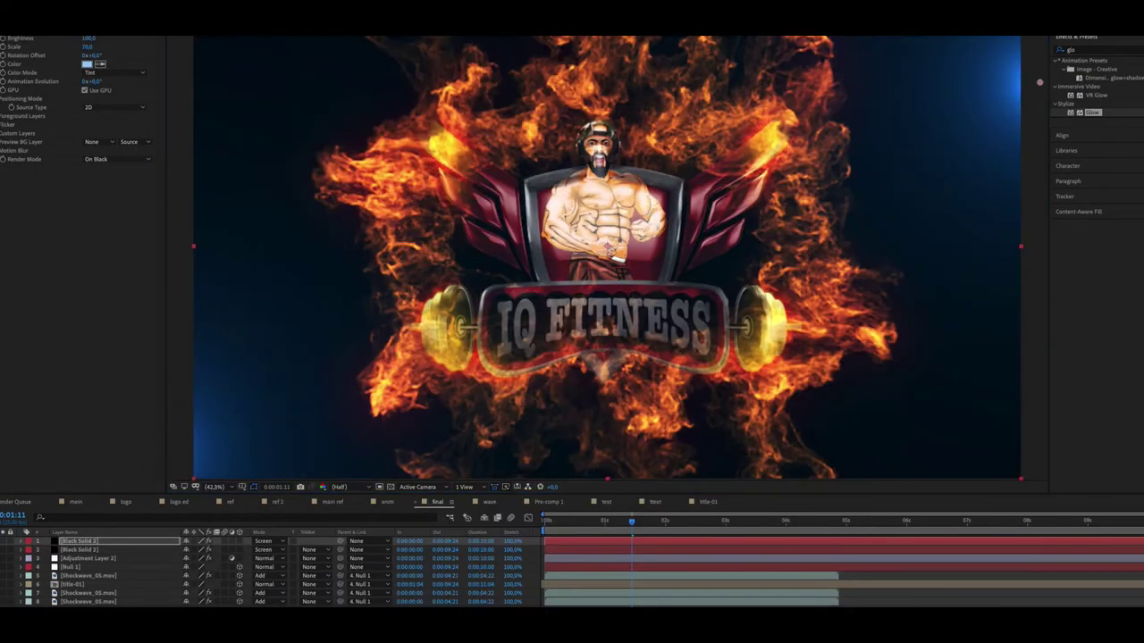
- Check the logo animation's flare and fire effects at different times in the final composition
scroll(603, 89, "down", 3)
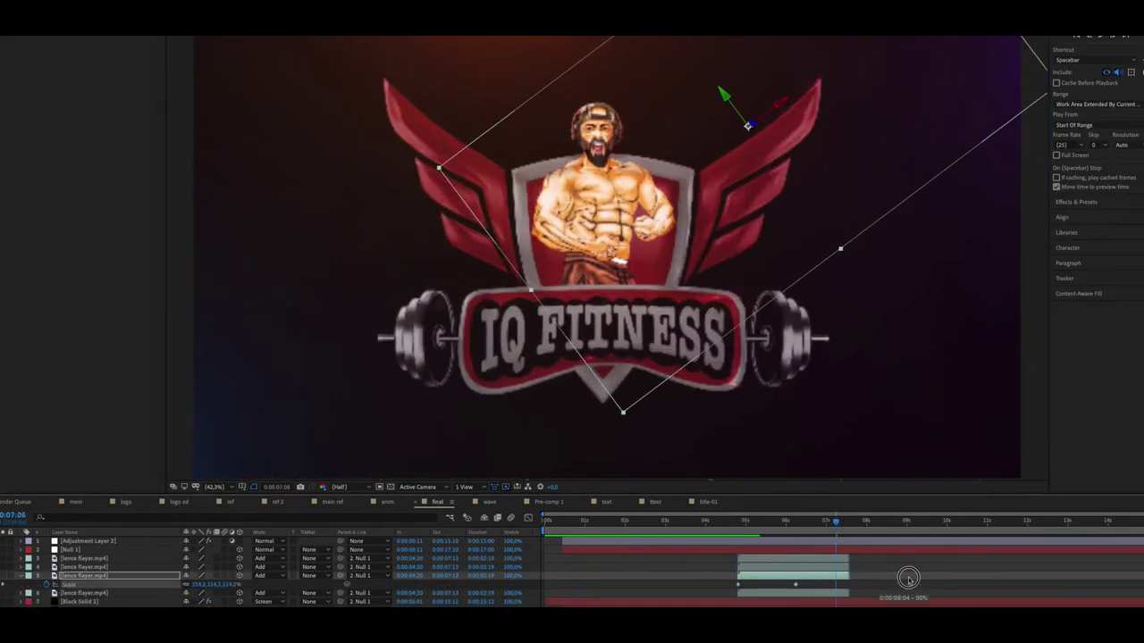
left_click(840, 525)
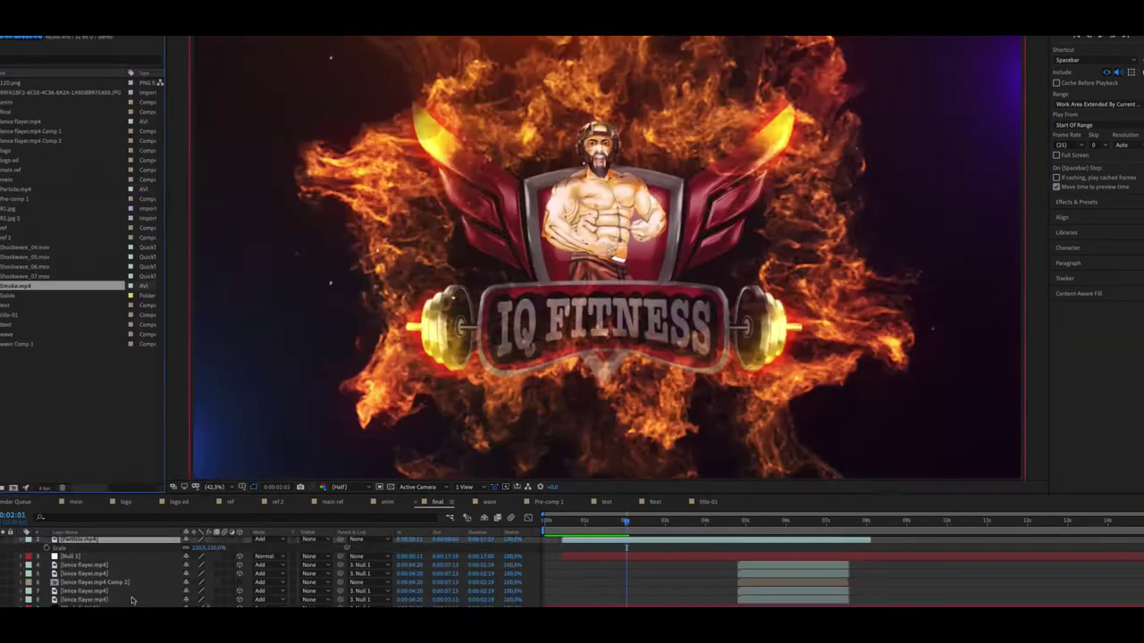
left_click_drag(614, 536, 821, 528)
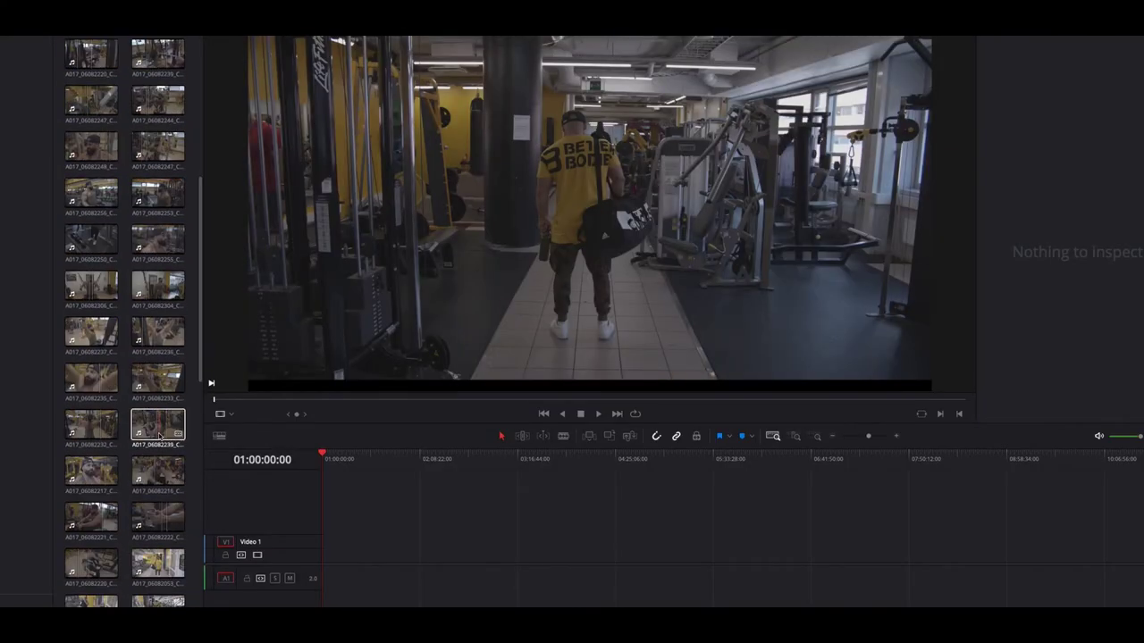
- Switch to DaVinci Resolve, preview the gym clips, and move the I Am Unbreakable track's ending segment back towards its opening segment
scroll(106, 351, "up", 10)
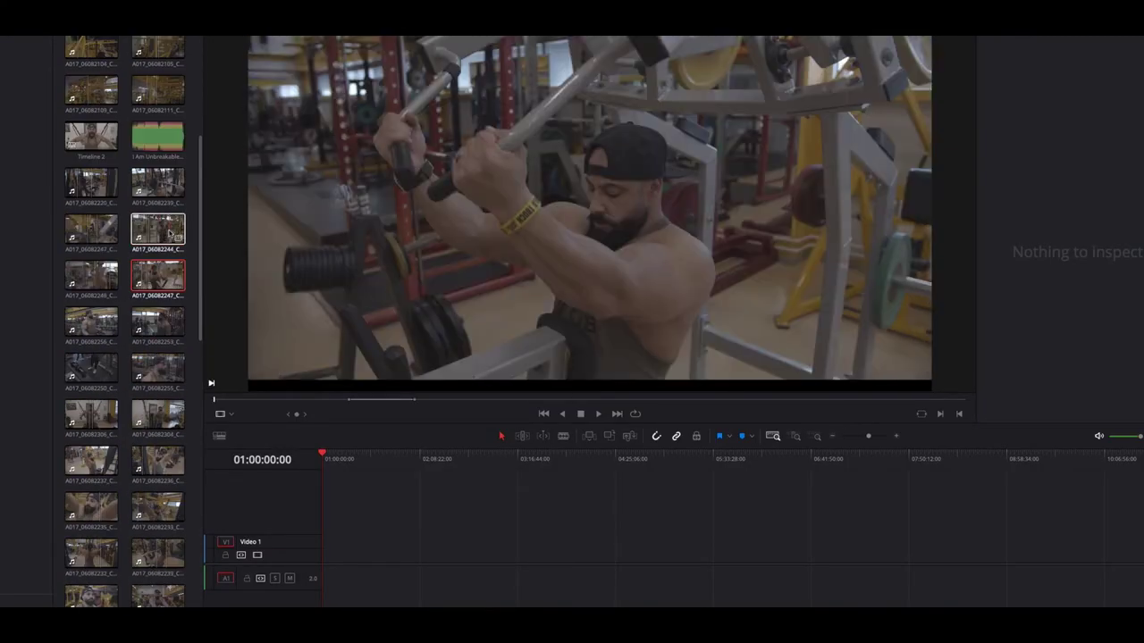
left_click(97, 234)
left_click(158, 136)
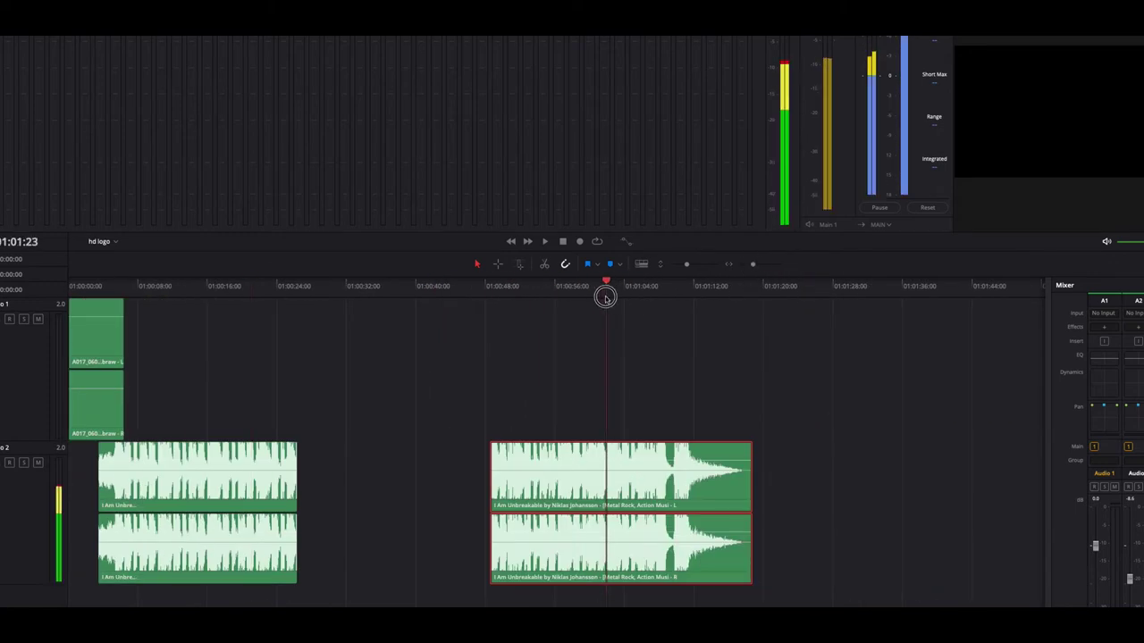
left_click_drag(627, 471, 453, 579)
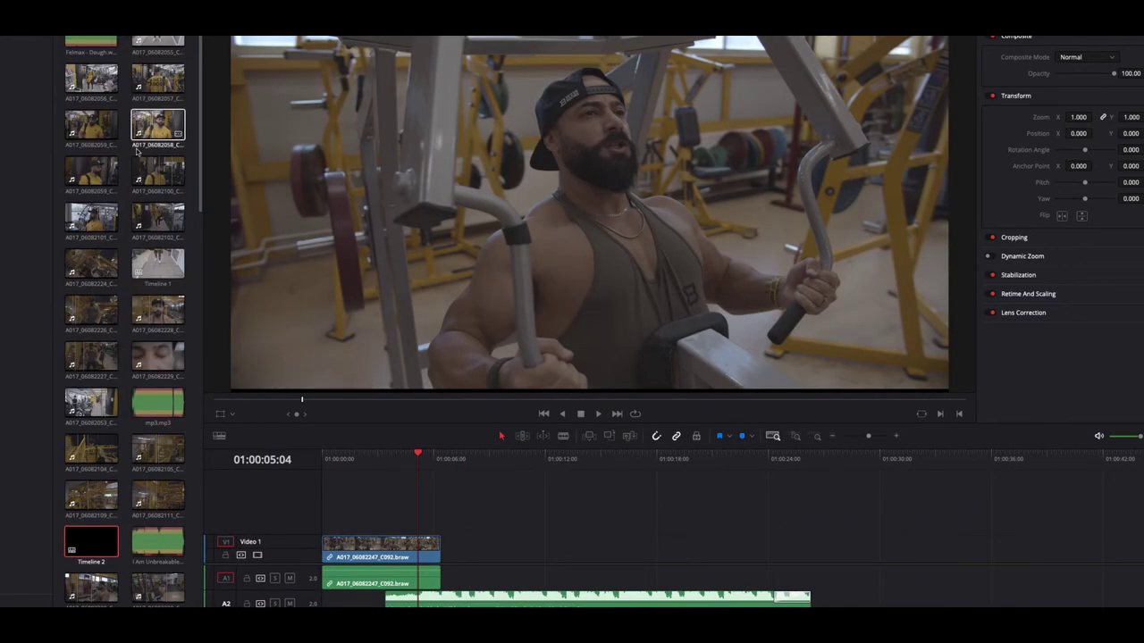
- Place clip A017_06082248 on Video 2 after the opening clip, followed by A017_06082247 on Video 1
scroll(137, 152, "down", 10)
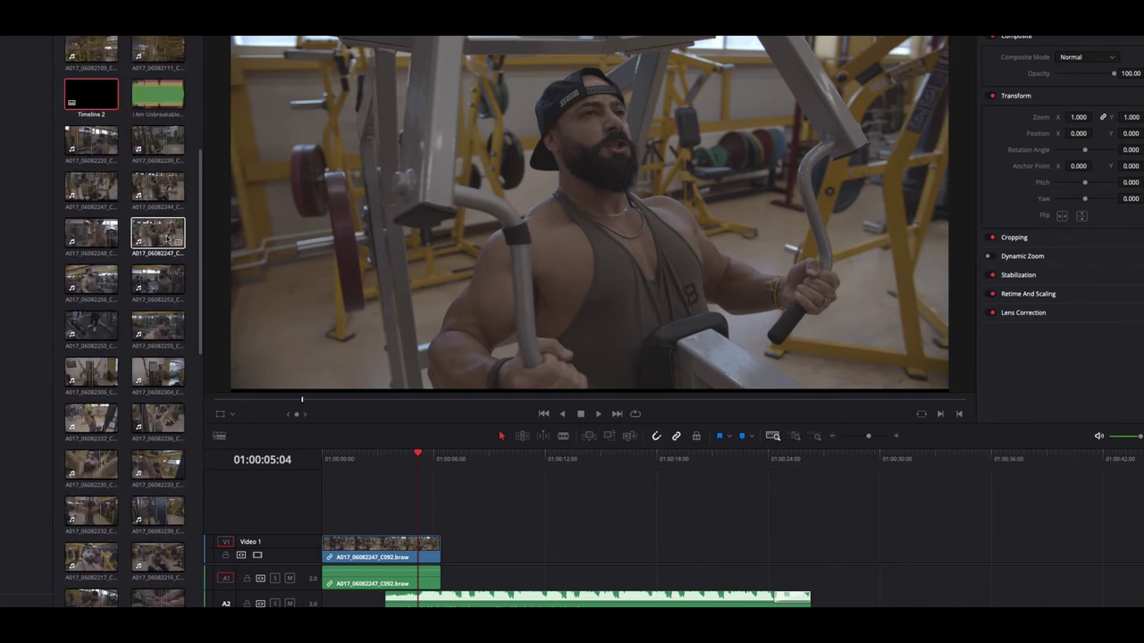
left_click_drag(91, 232, 455, 520)
left_click(454, 464)
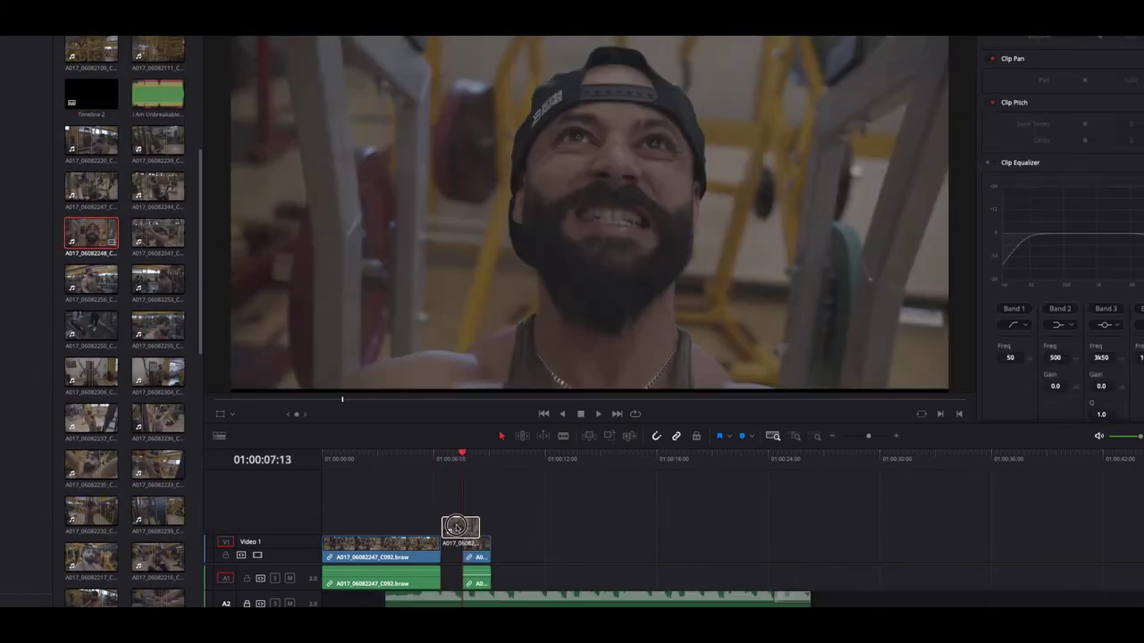
left_click_drag(158, 232, 487, 547)
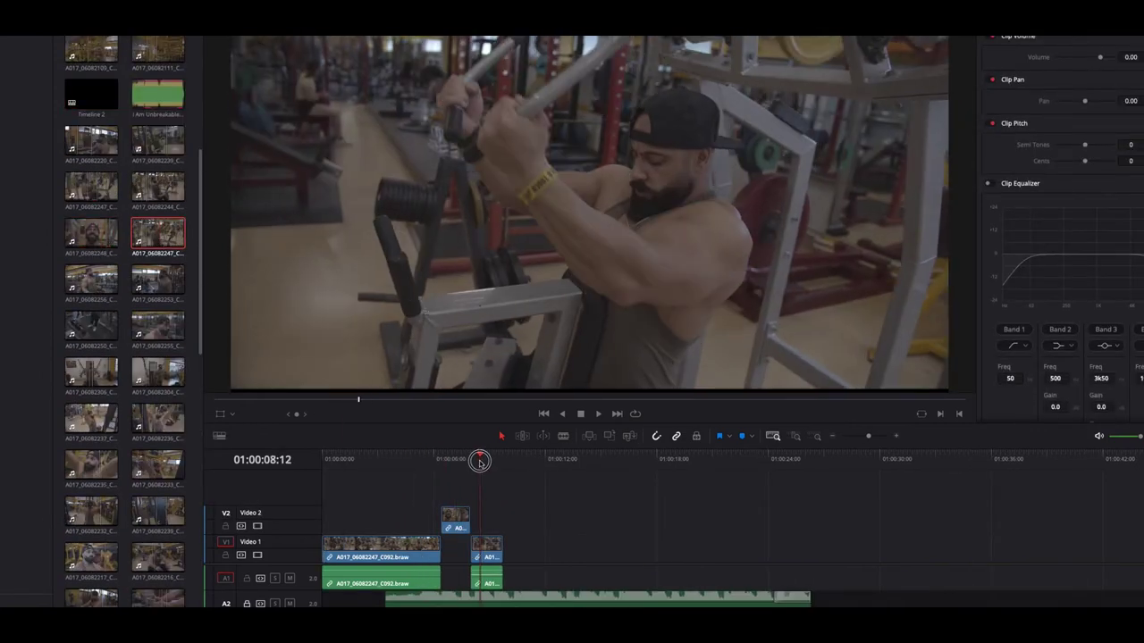
- Alternate clips A017_06082244, A017_06082256, A017_06082253 and A017_06082255 between Video 2 and Video 1 after the placed clips
left_click_drag(150, 195, 520, 519)
left_click_drag(93, 288, 555, 547)
left_click_drag(159, 279, 595, 528)
left_click_drag(158, 325, 650, 547)
left_click(635, 464)
left_click_drag(636, 465, 647, 466)
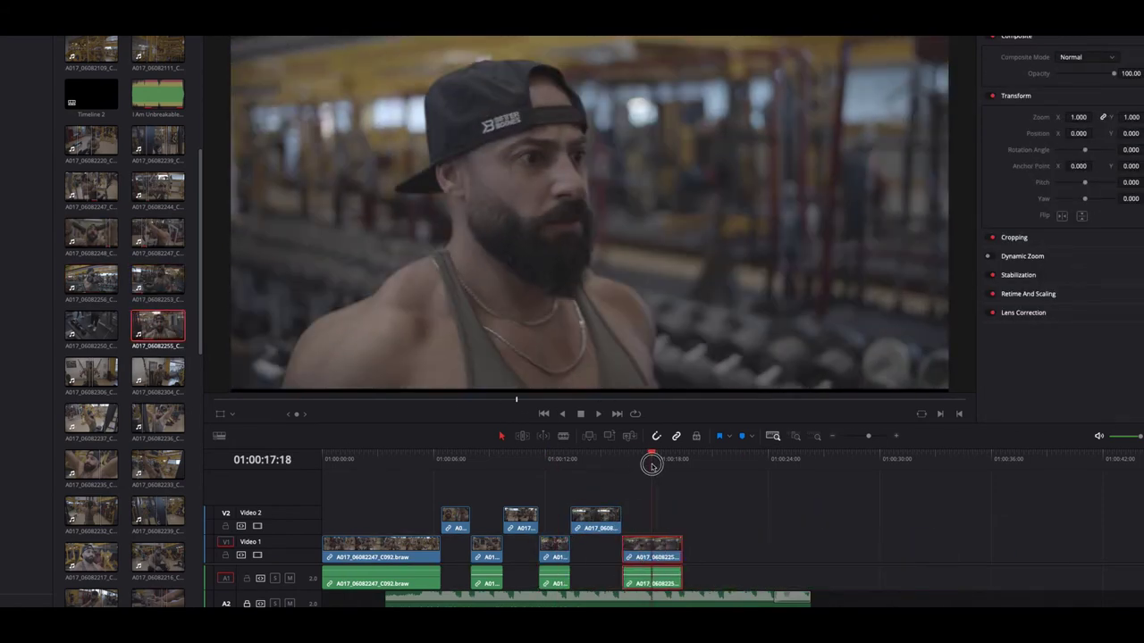
- Append clip A017_06082250 on Video 2 and clip A017_06082253 on Video 1 at the end of the sequence
left_click_drag(99, 334, 677, 520)
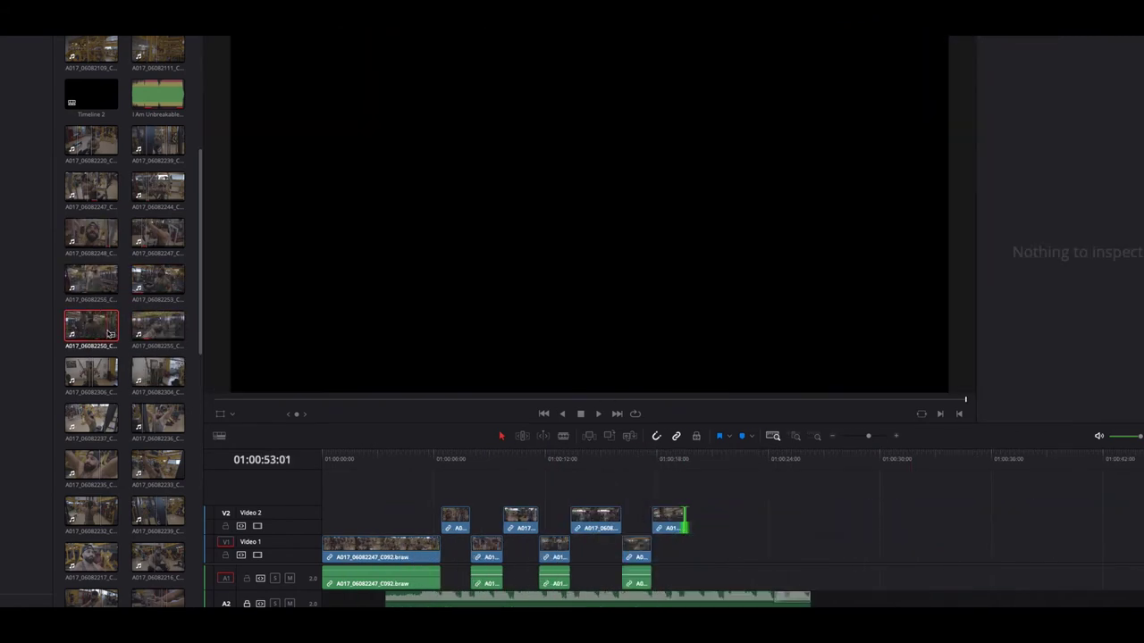
left_click_drag(158, 279, 706, 547)
scroll(162, 380, "down", 3)
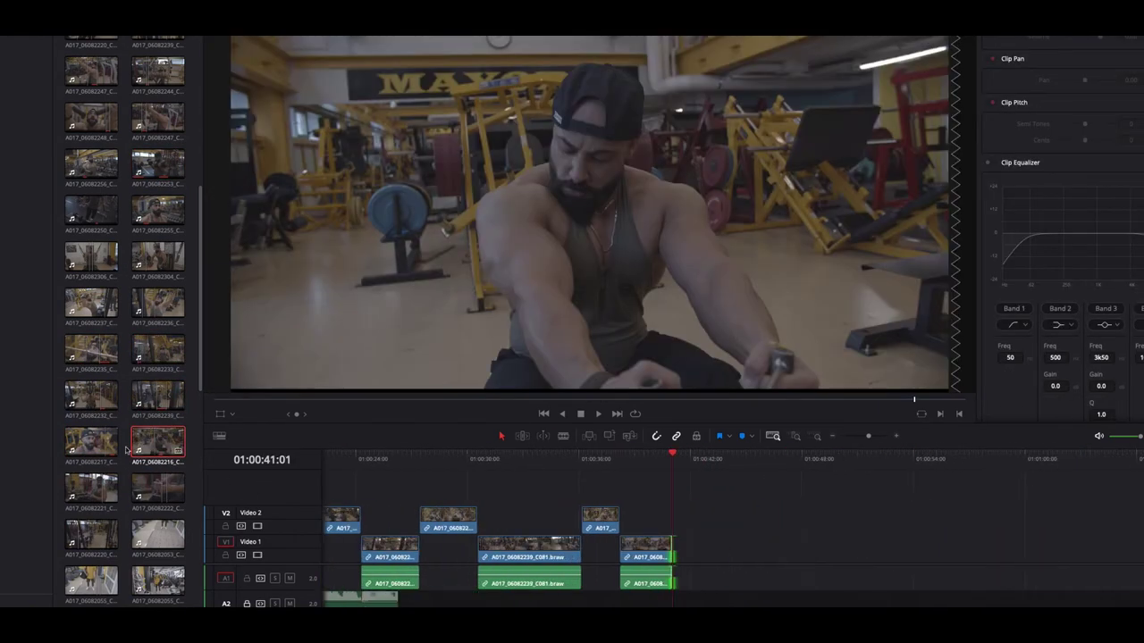
- Shift final_2.mov slightly earlier over the end of the screaming clip and add the Fireball Sound Effect on Audio 3 near its start
left_click_drag(899, 523, 836, 522)
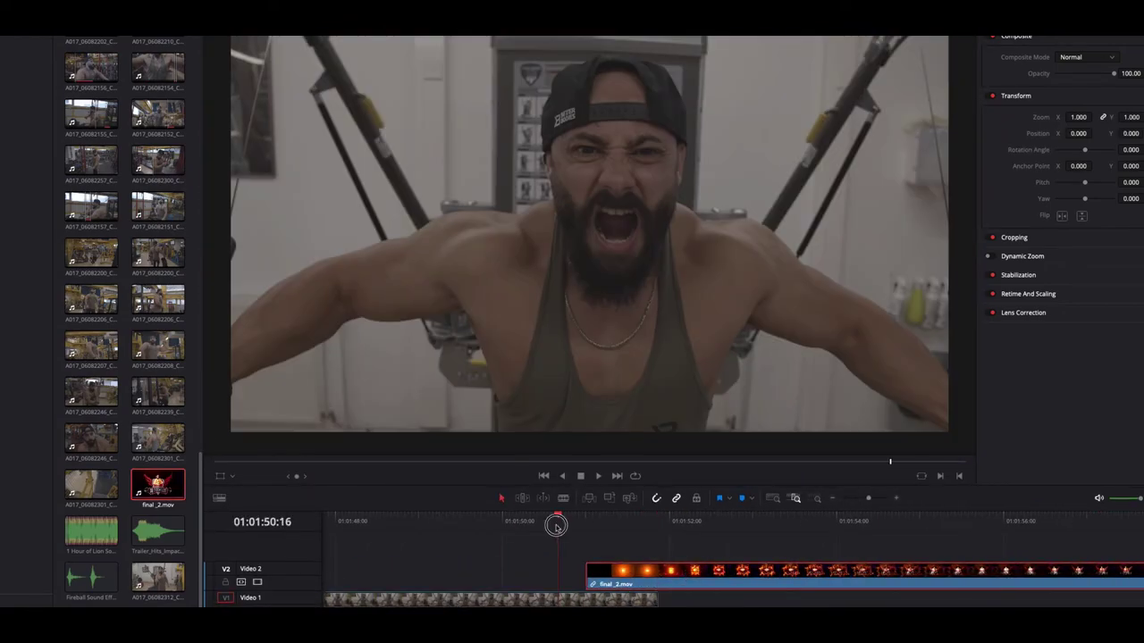
left_click_drag(592, 572, 574, 572)
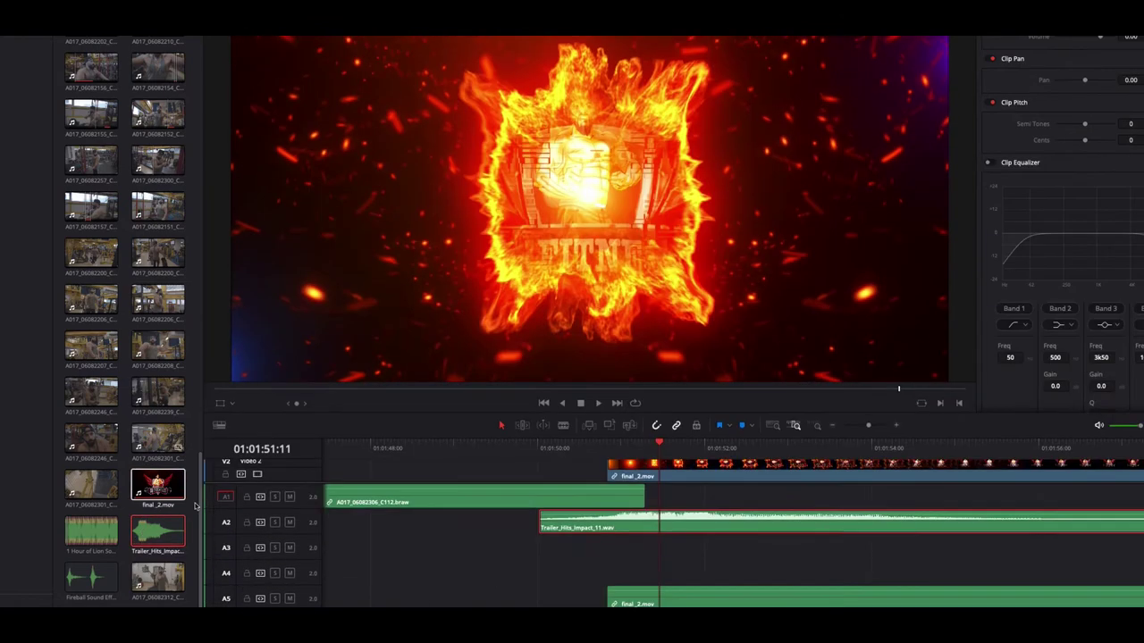
left_click_drag(90, 578, 600, 551)
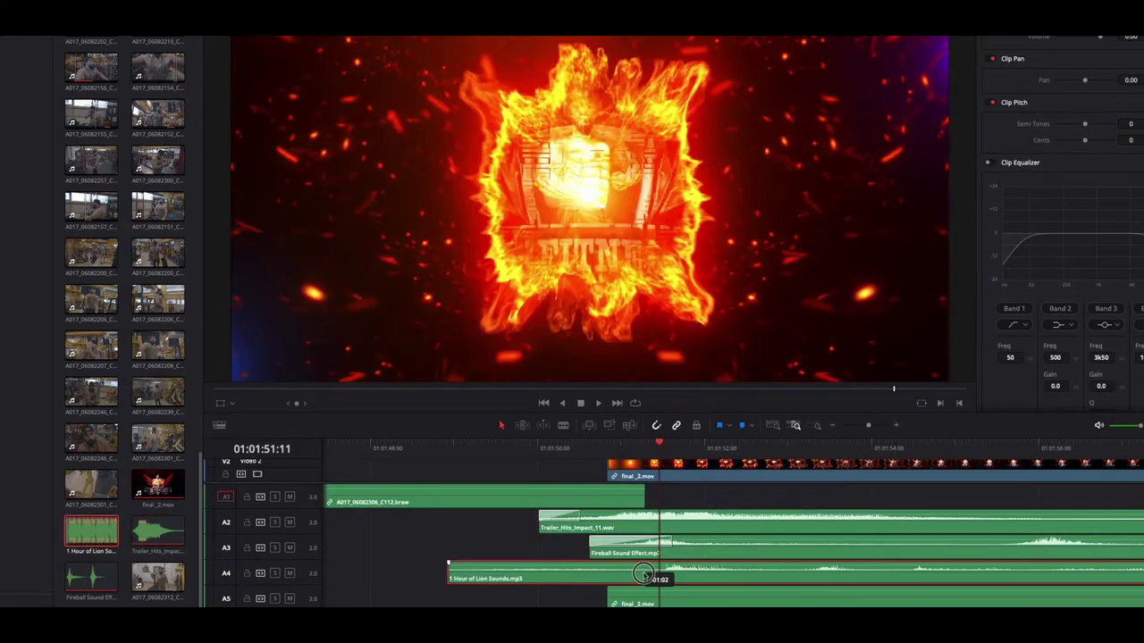